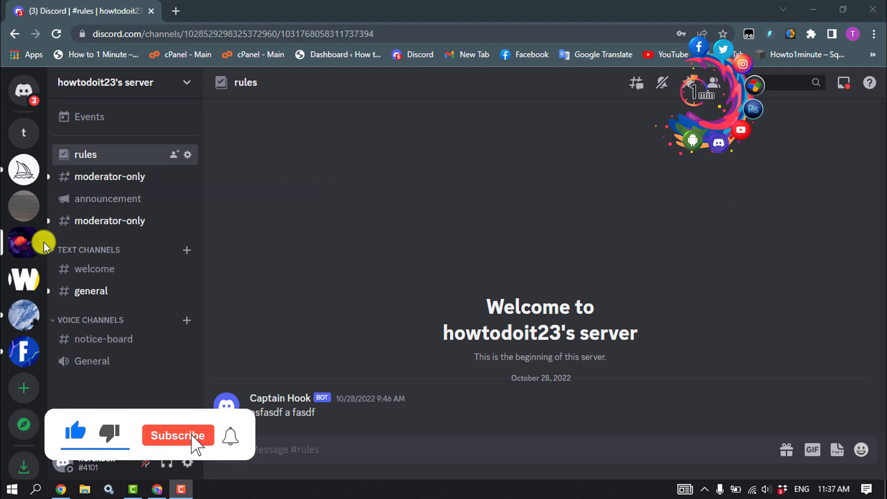
# - In Server Template settings, replace the template title 'fasdfas' with 'test'
pyautogui.click(148, 84)
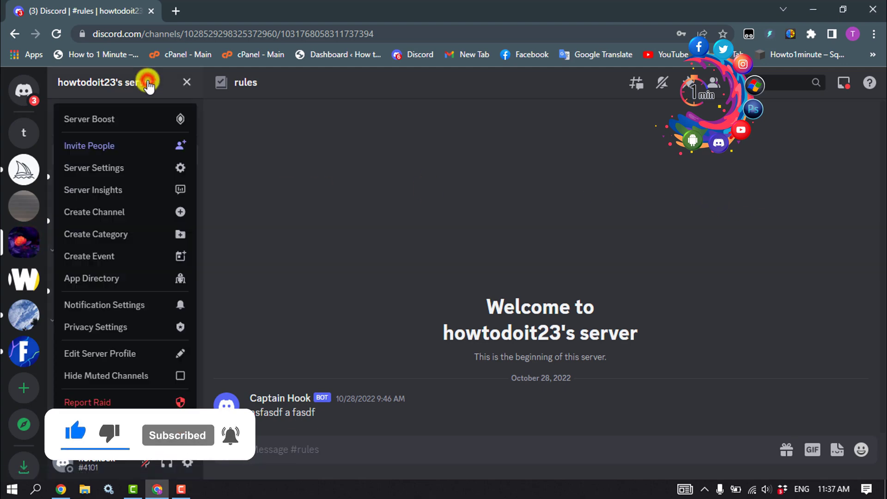
pyautogui.click(124, 170)
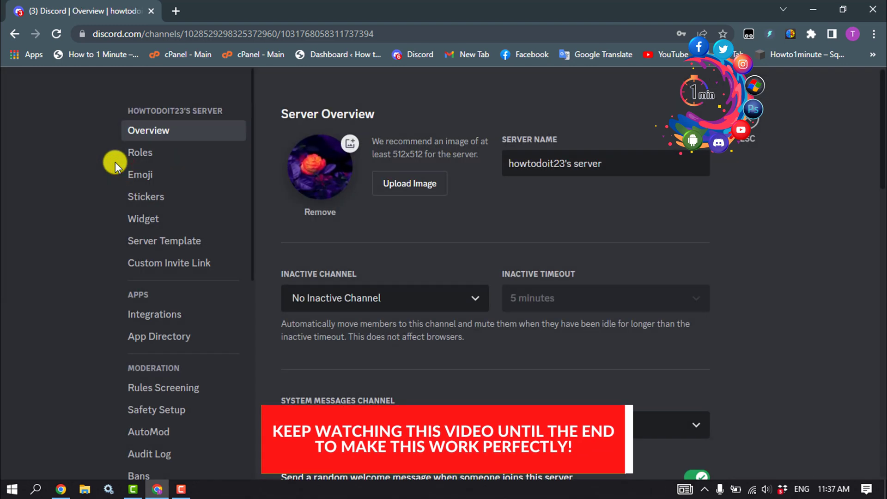
pyautogui.click(182, 244)
pyautogui.scroll(-2, 437, 286)
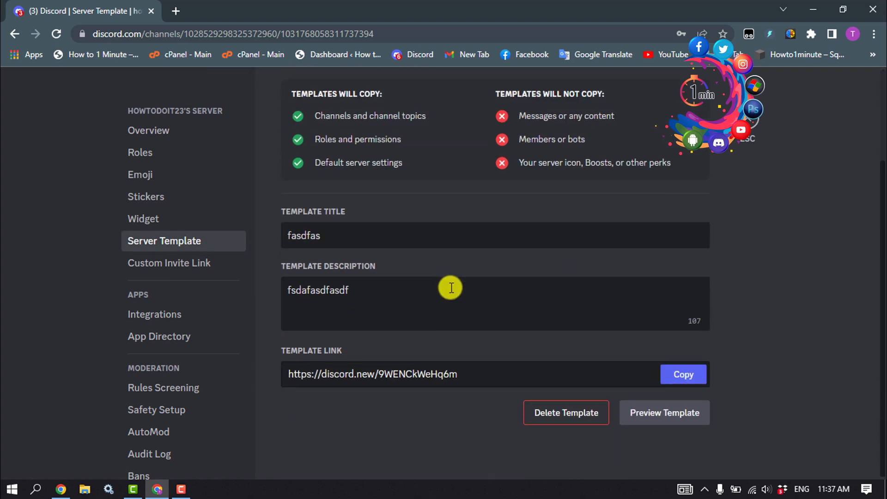
pyautogui.moveTo(365, 240); pyautogui.dragTo(272, 194)
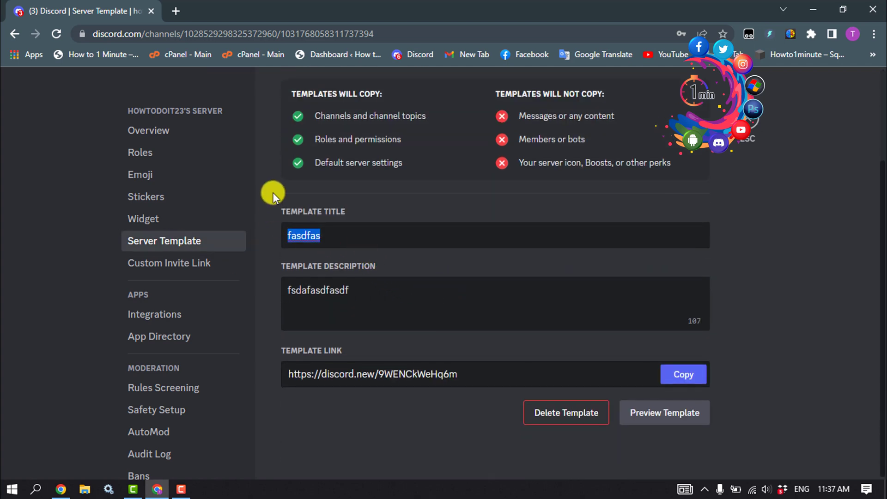
pyautogui.write('te')
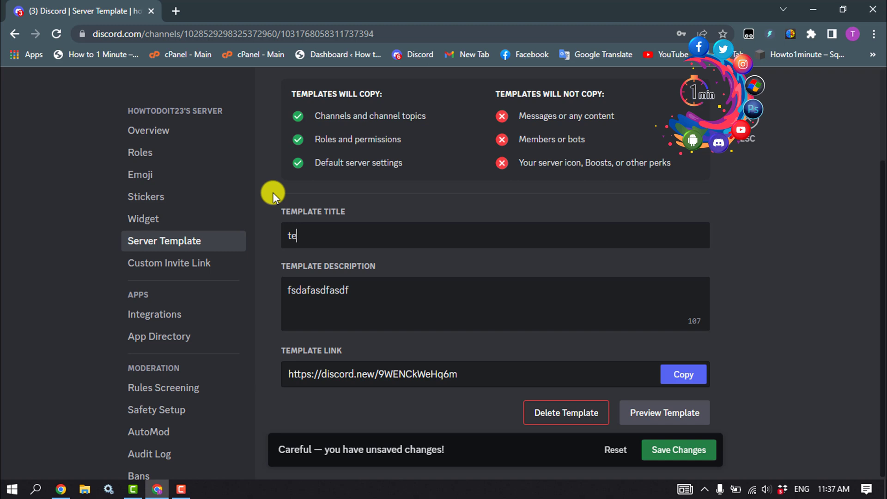
pyautogui.write('st')
pyautogui.moveTo(396, 303); pyautogui.dragTo(268, 303)
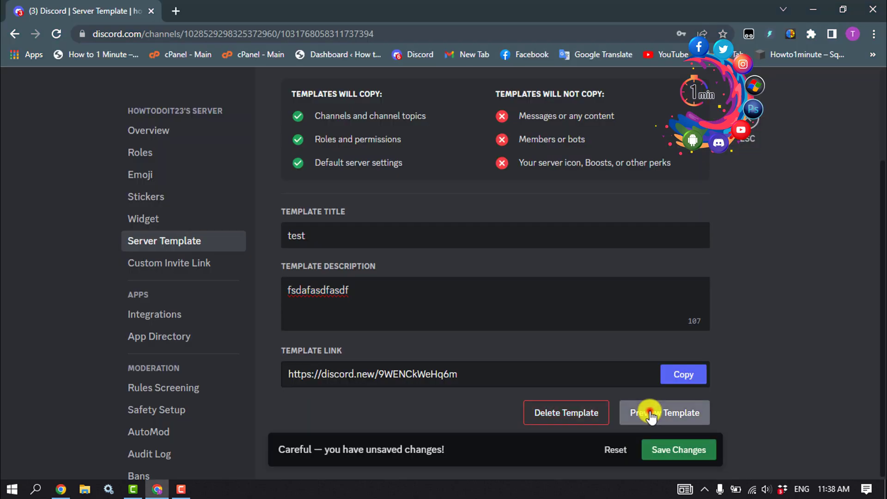
# - Preview the 'test' template and create a new server from it
pyautogui.click(646, 411)
pyautogui.scroll(-3, 594, 283)
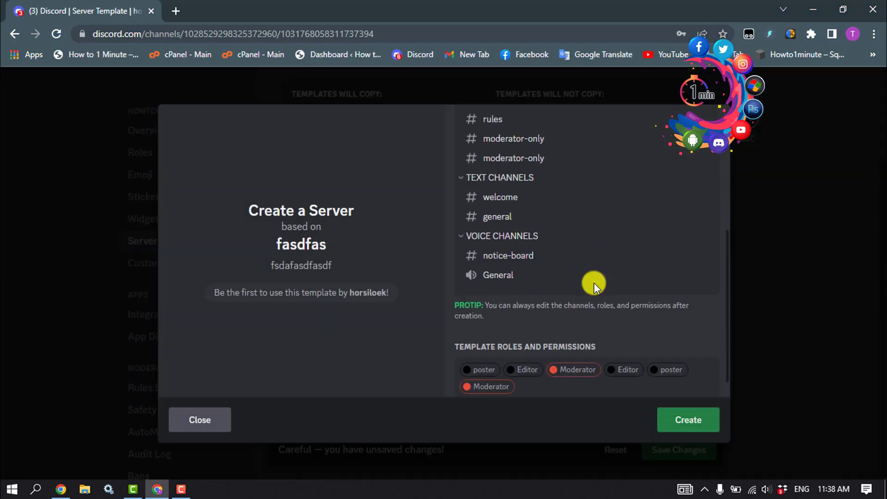
pyautogui.scroll(-1, 594, 283)
pyautogui.scroll(4, 592, 288)
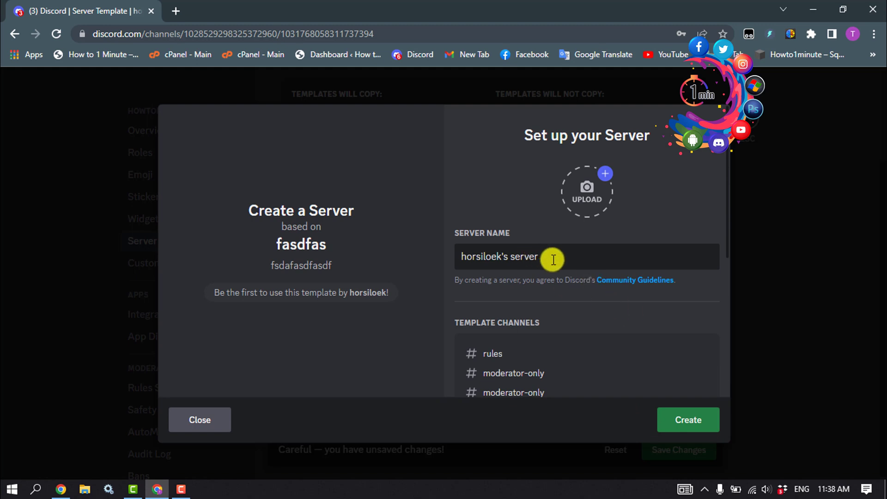
pyautogui.moveTo(558, 258); pyautogui.dragTo(426, 258)
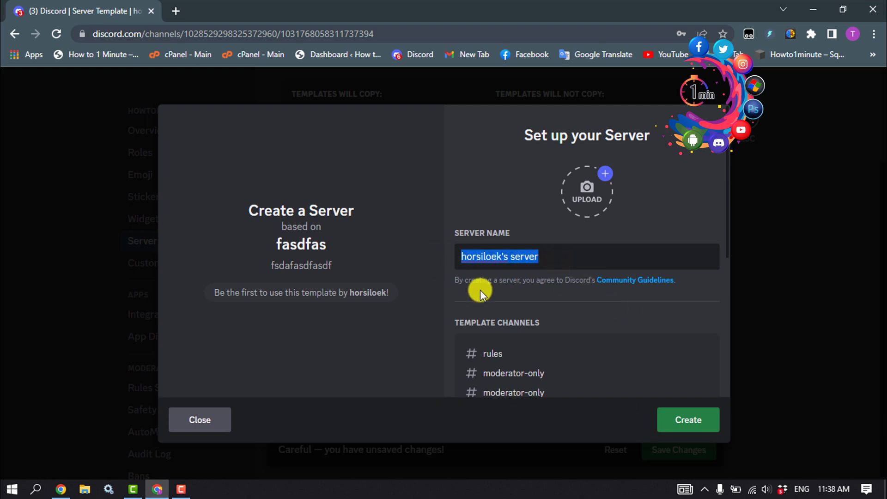
pyautogui.click(688, 421)
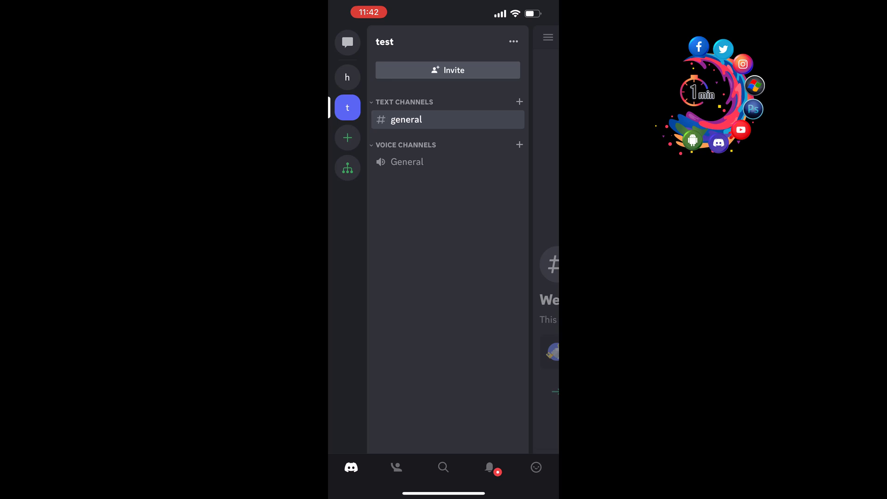
# - Leave Discord and start visiting top.gg in Chrome from the home screen
pyautogui.moveTo(444, 494); pyautogui.dragTo(444, 312)
pyautogui.moveTo(367, 277); pyautogui.dragTo(527, 278)
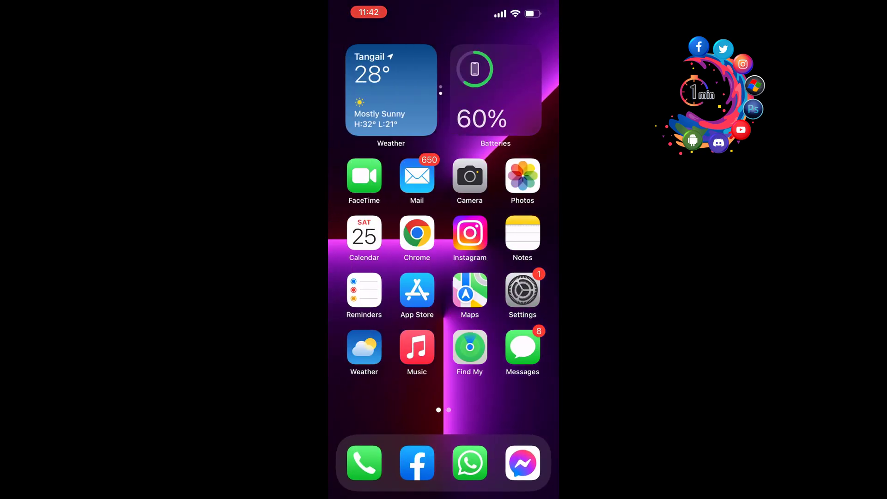
pyautogui.click(418, 233)
pyautogui.click(443, 36)
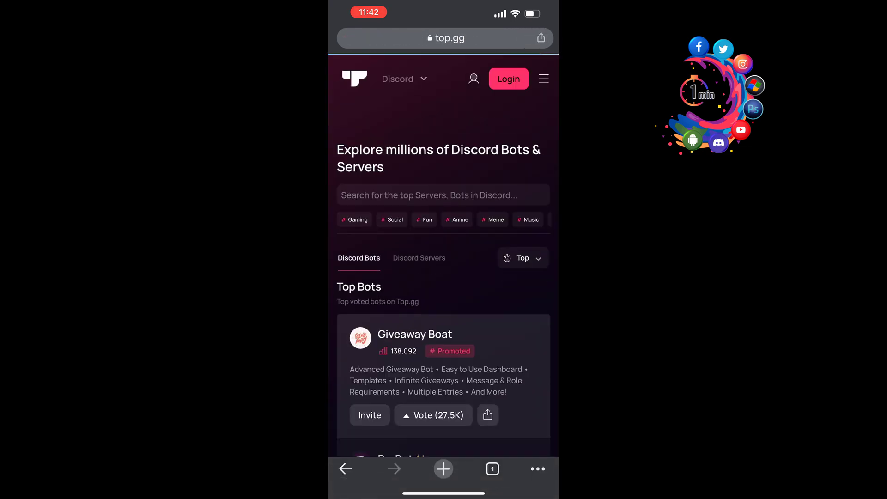
# - Search top.gg for 'xenon' to list the Xenon backup bot
pyautogui.click(443, 195)
pyautogui.write('x')
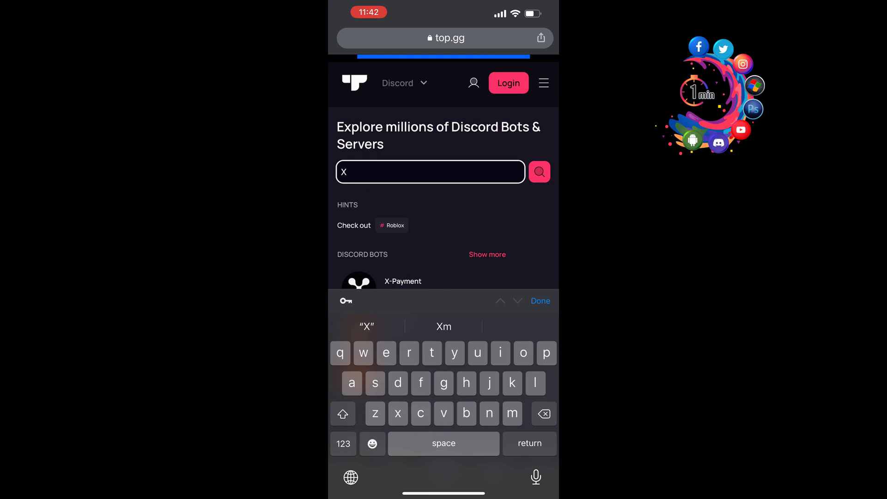
pyautogui.write('enon')
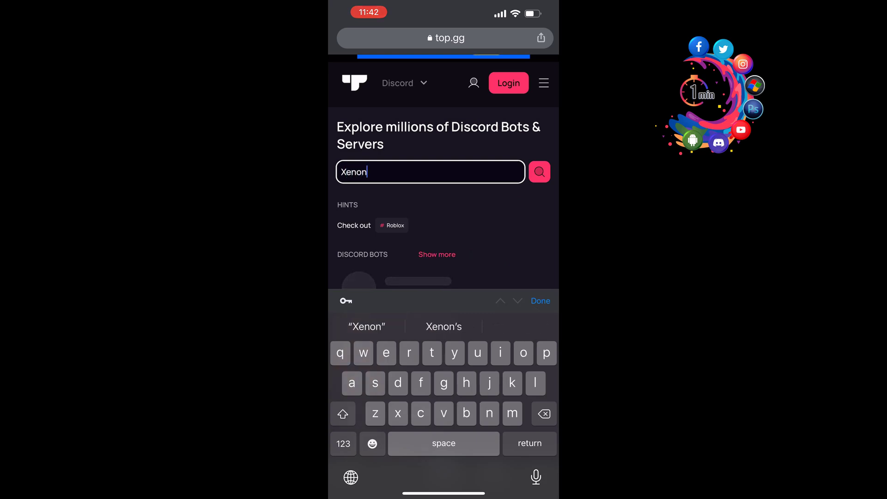
pyautogui.press('Return')
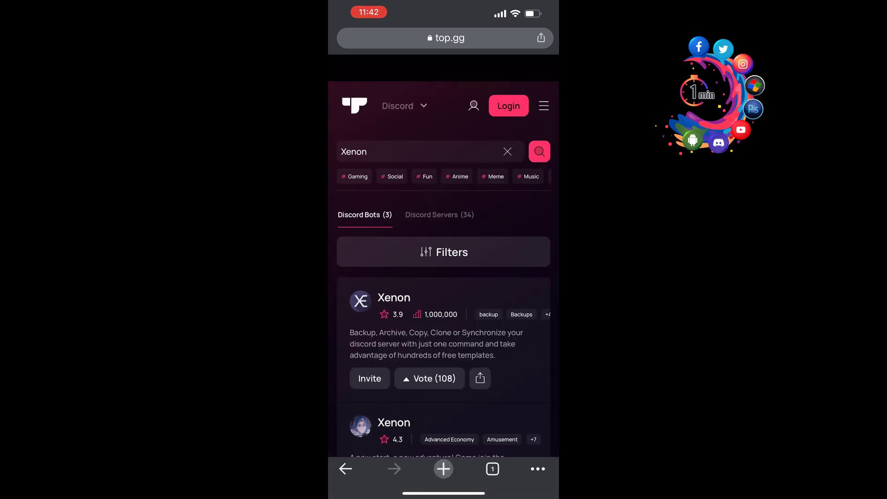
pyautogui.scroll(-1, 444, 278)
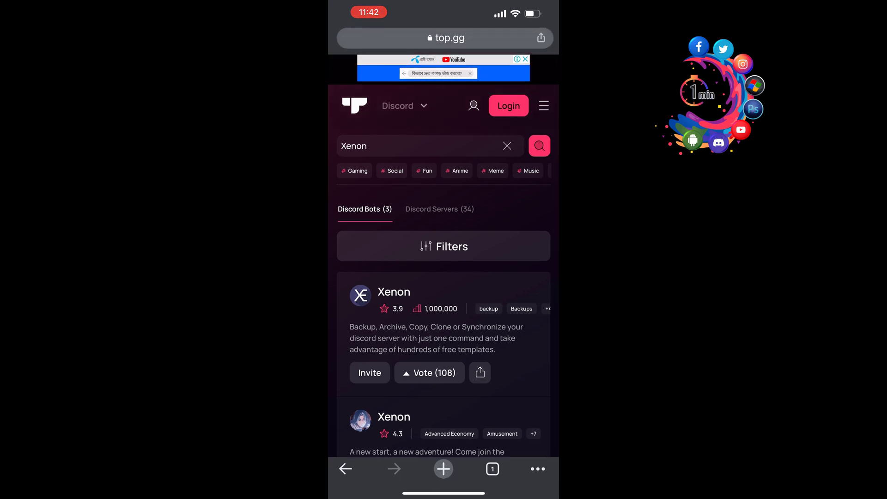
# - Invite Xenon to Online Zone with Administrator permissions and pass the hCaptcha check
pyautogui.click(369, 372)
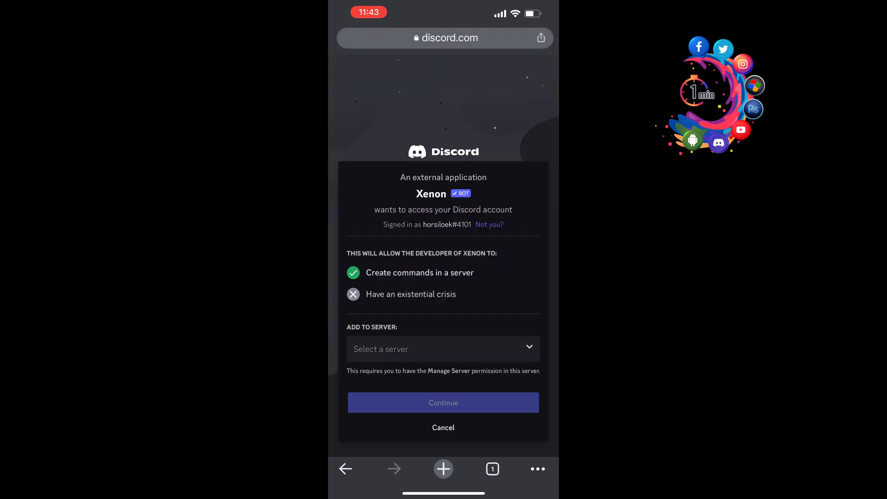
pyautogui.click(443, 349)
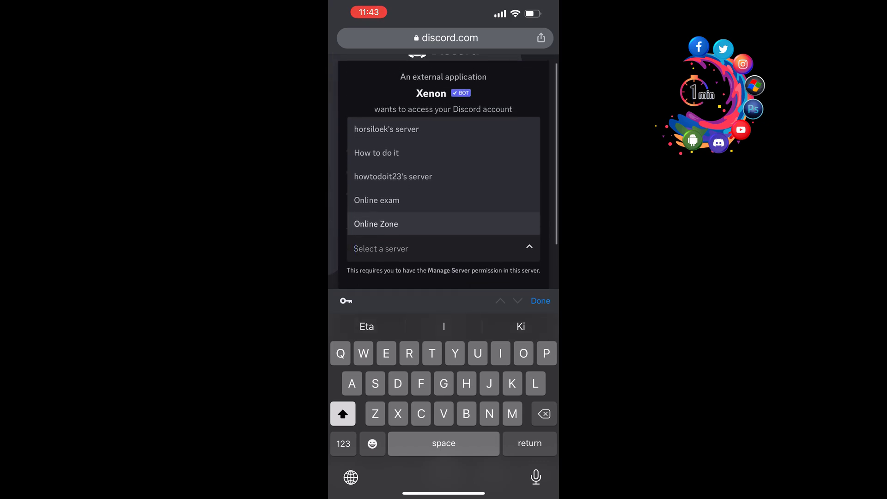
pyautogui.click(376, 223)
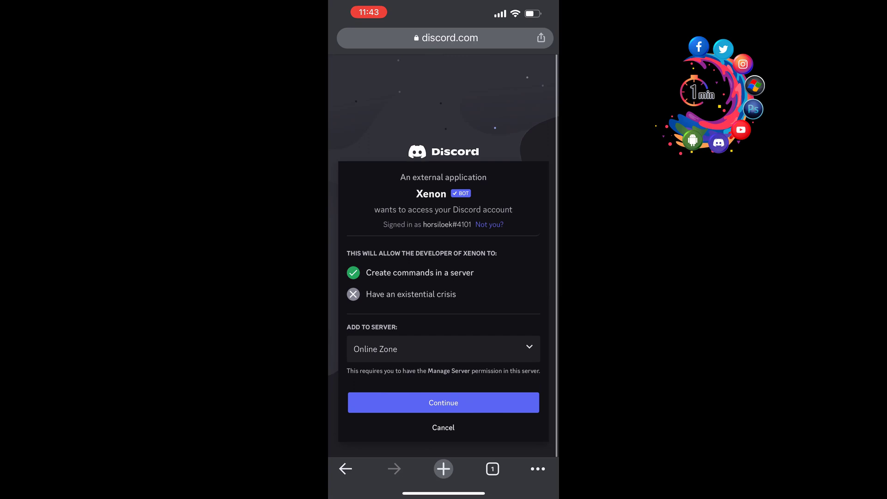
pyautogui.click(445, 399)
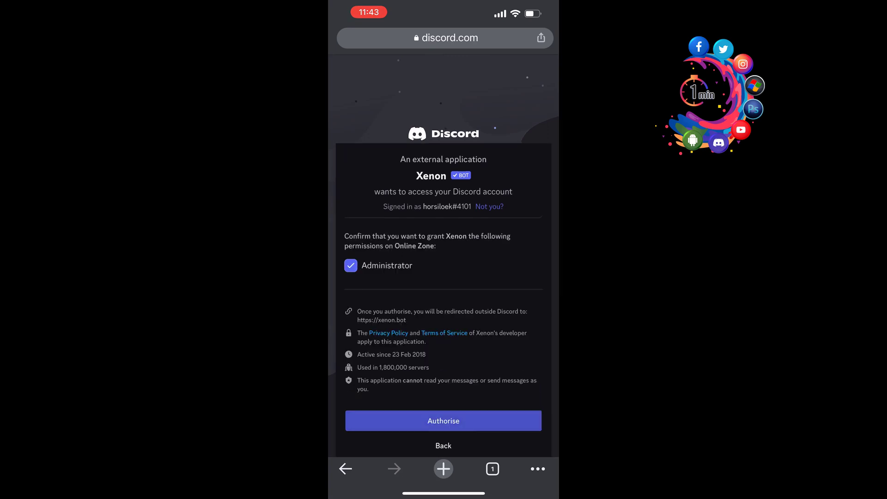
pyautogui.click(443, 420)
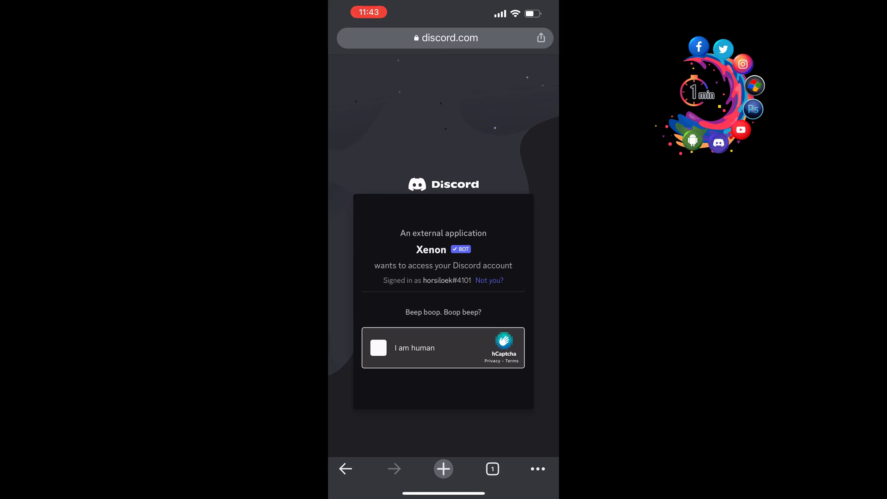
pyautogui.click(379, 347)
pyautogui.scroll(-5, 444, 277)
pyautogui.scroll(3, 444, 277)
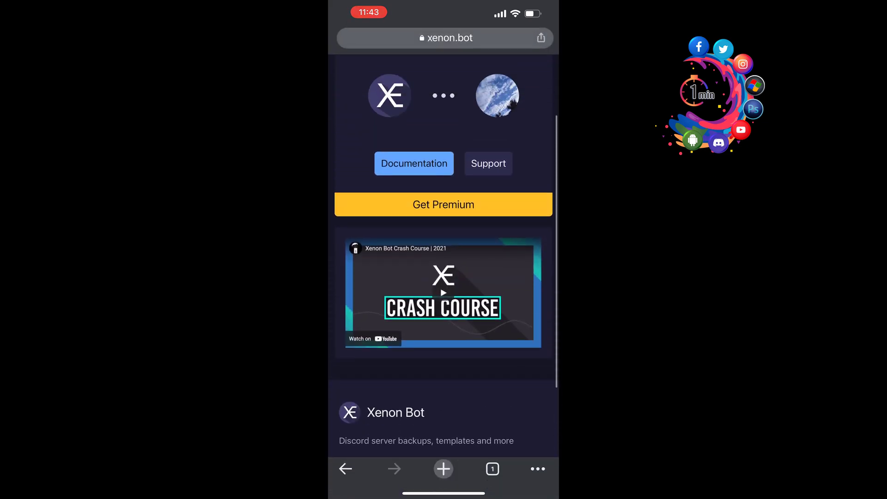
pyautogui.moveTo(444, 493); pyautogui.dragTo(444, 291)
# - Send /backup create in Online Zone's #general channel
pyautogui.click(388, 242)
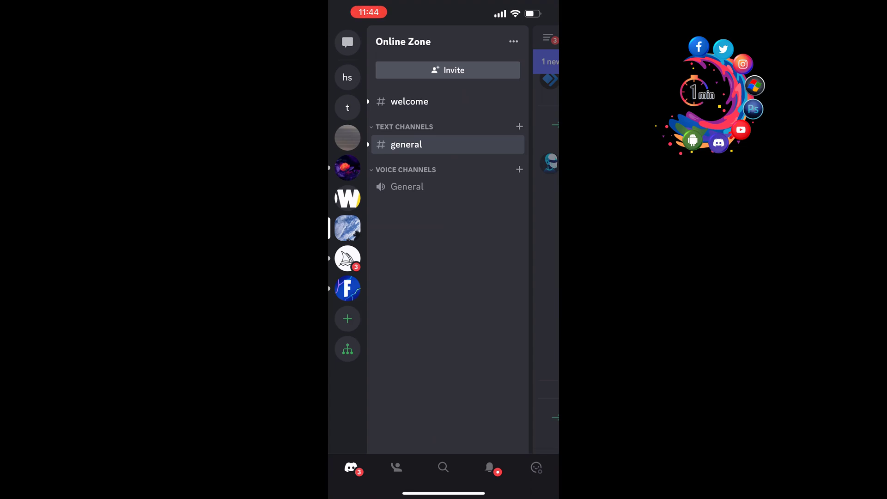
pyautogui.click(407, 144)
pyautogui.click(458, 465)
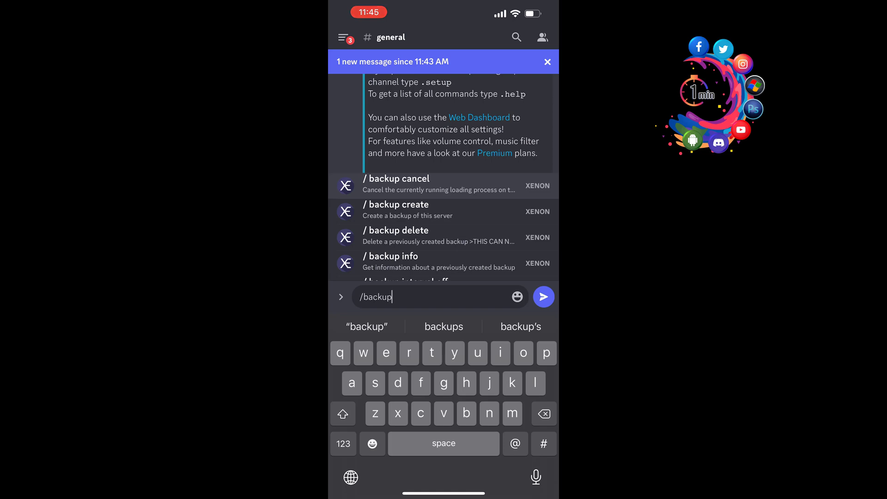
pyautogui.click(399, 210)
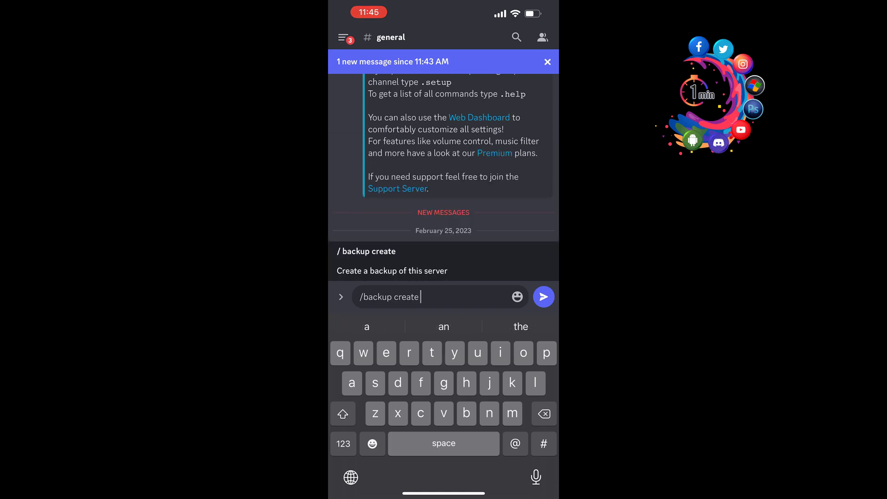
pyautogui.click(544, 297)
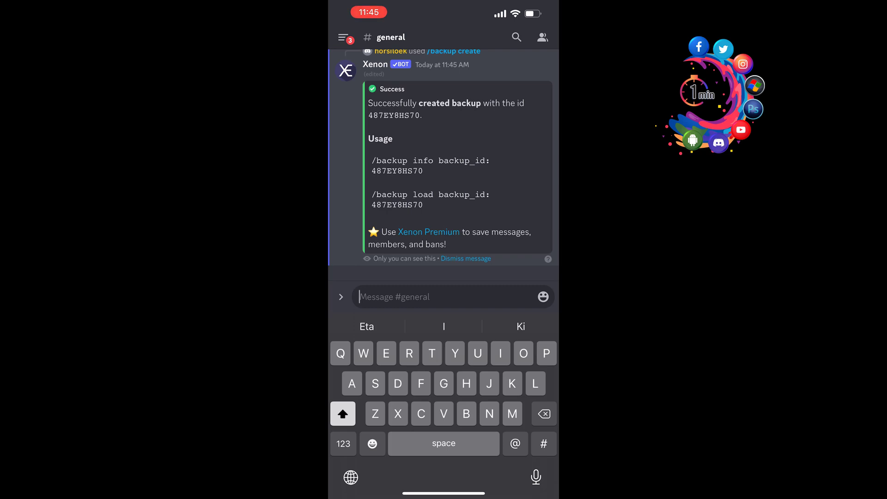
pyautogui.scroll(2, 445, 173)
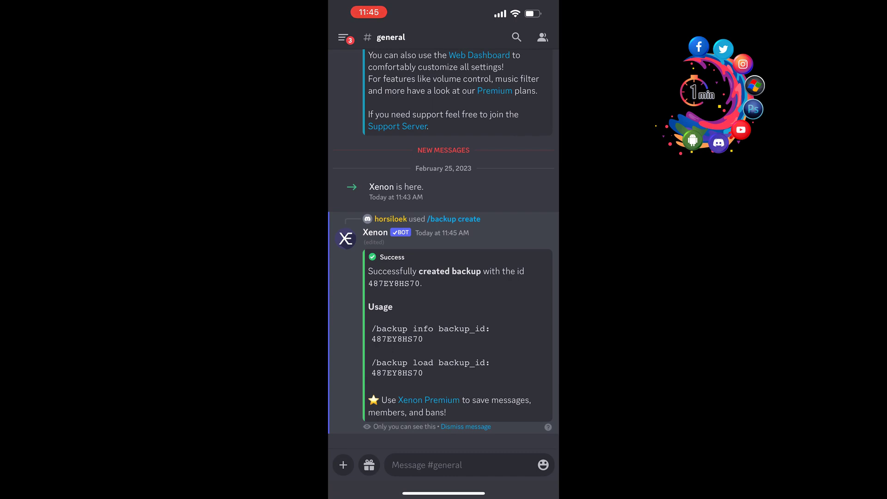
# - Copy the backup ID from Xenon's backup reply
pyautogui.click(444, 313)
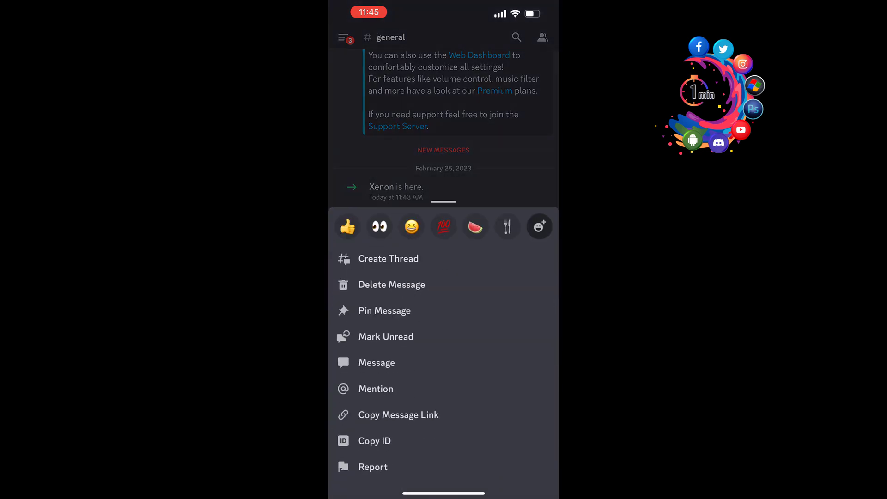
pyautogui.click(444, 104)
pyautogui.click(426, 465)
pyautogui.click(353, 271)
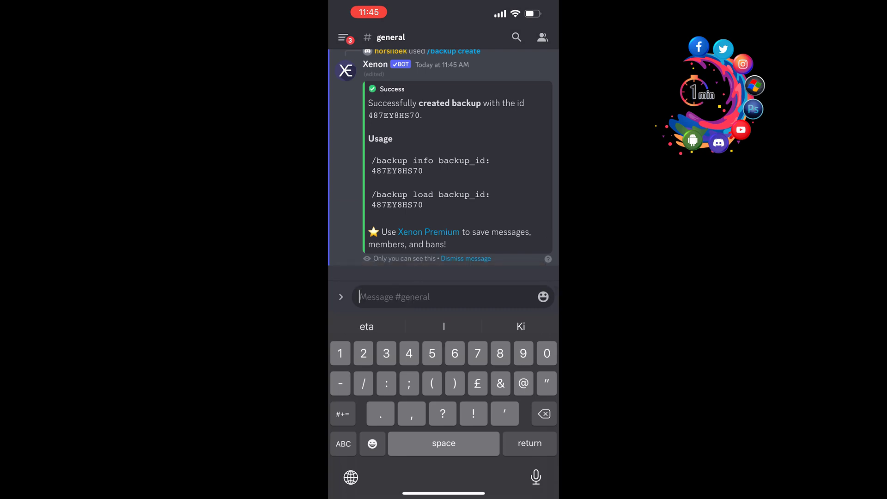
# - Switch to howtodoit23's server and open its #rules channel
pyautogui.click(343, 36)
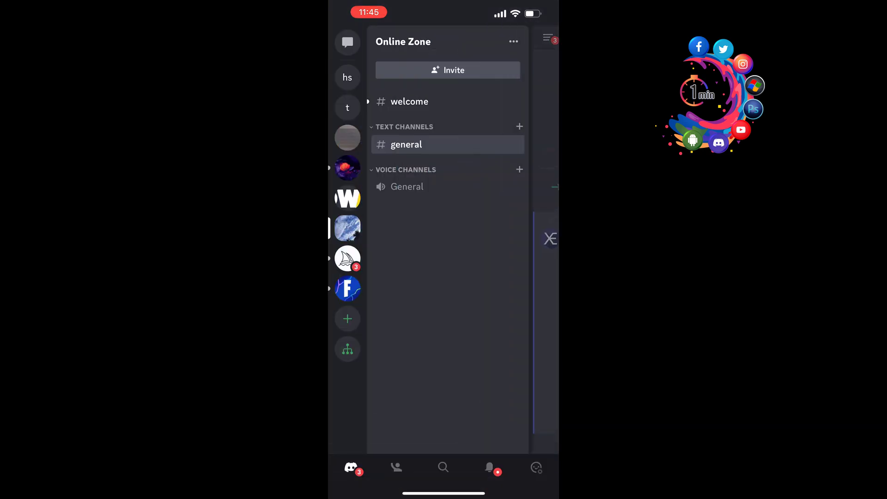
pyautogui.click(548, 277)
pyautogui.click(344, 414)
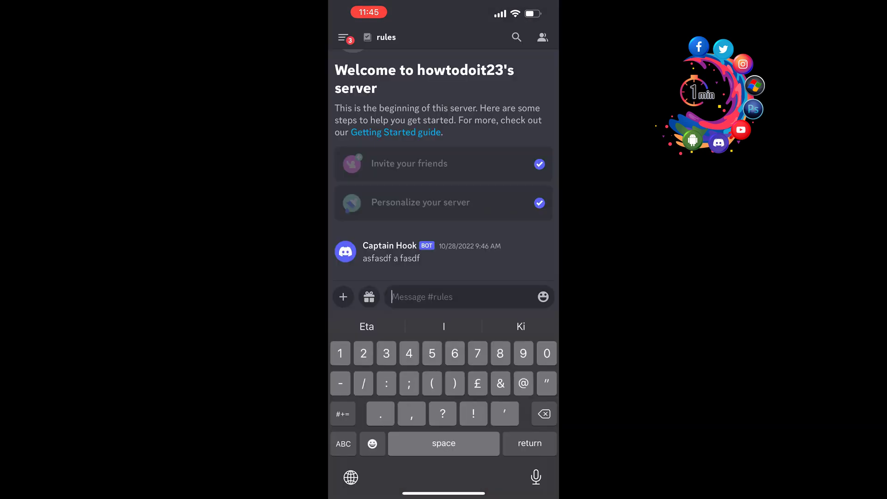
pyautogui.write('/backup')
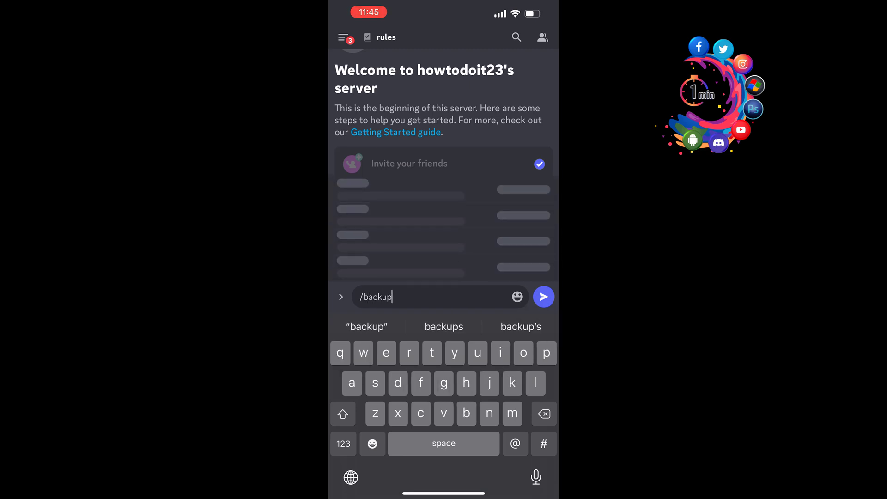
pyautogui.write(' load backup_id:')
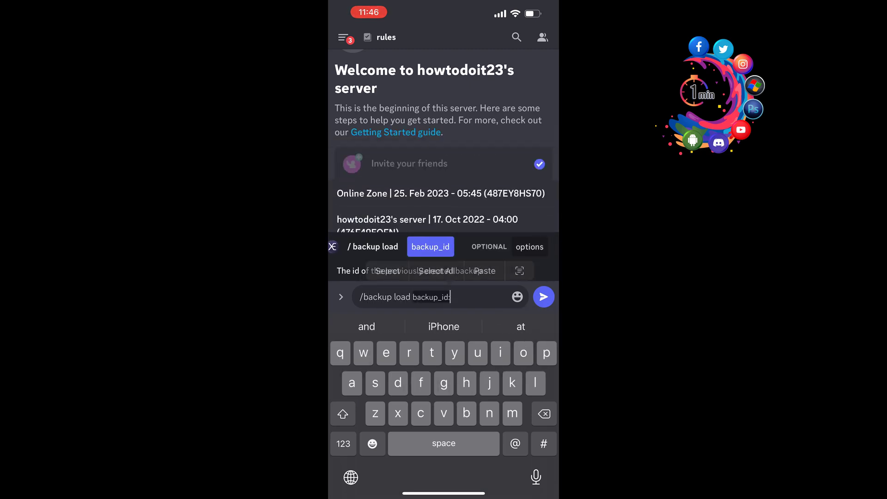
# - Send /backup load with the pasted backup ID and confirm Xenon's warning
pyautogui.click(451, 297)
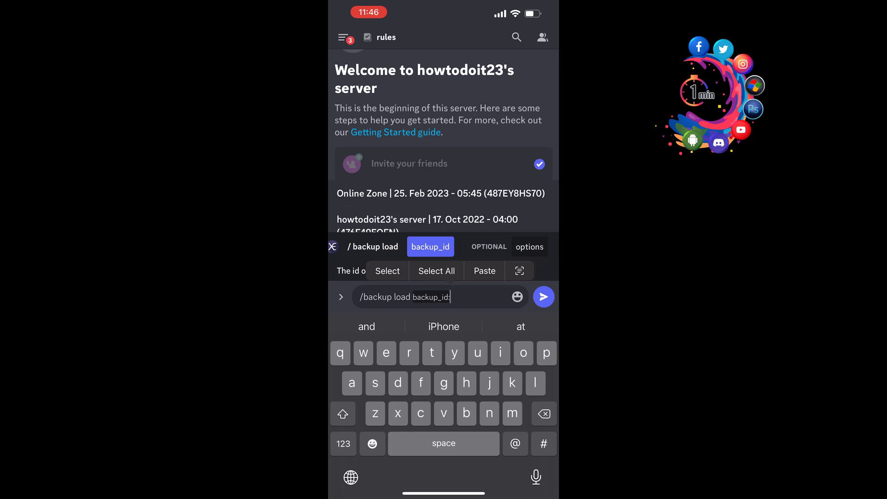
pyautogui.click(484, 270)
pyautogui.click(543, 297)
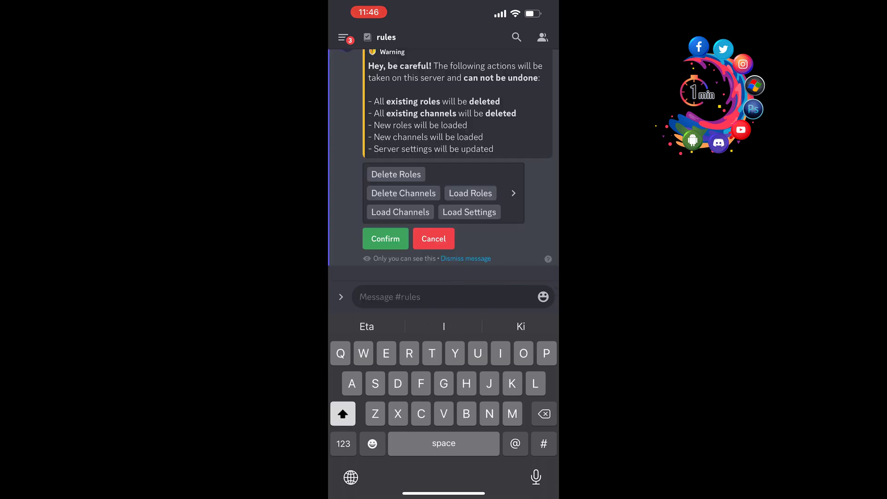
pyautogui.click(385, 238)
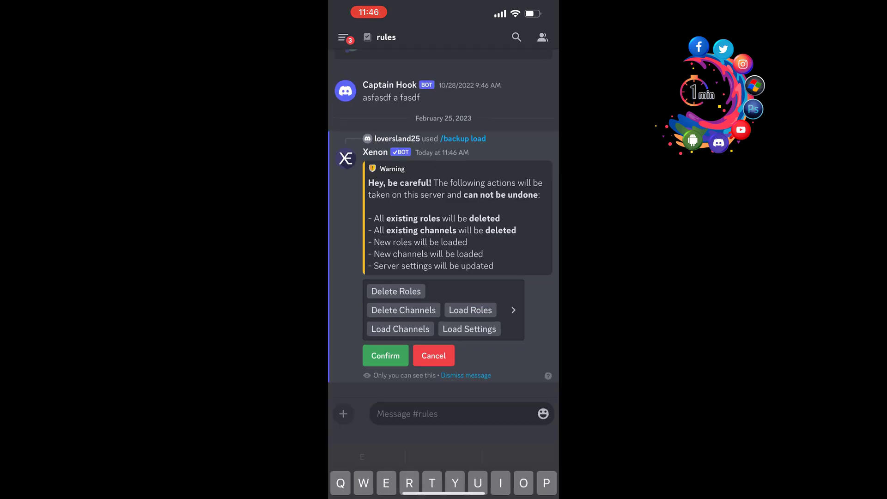